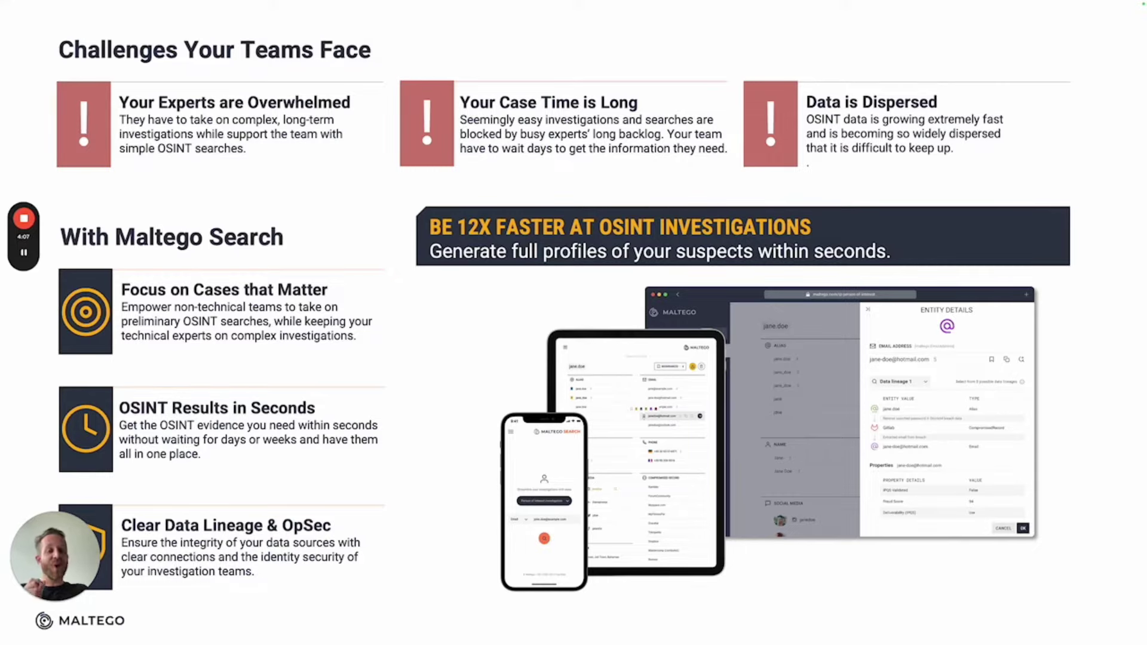
{"action": "key", "text": "Right"}
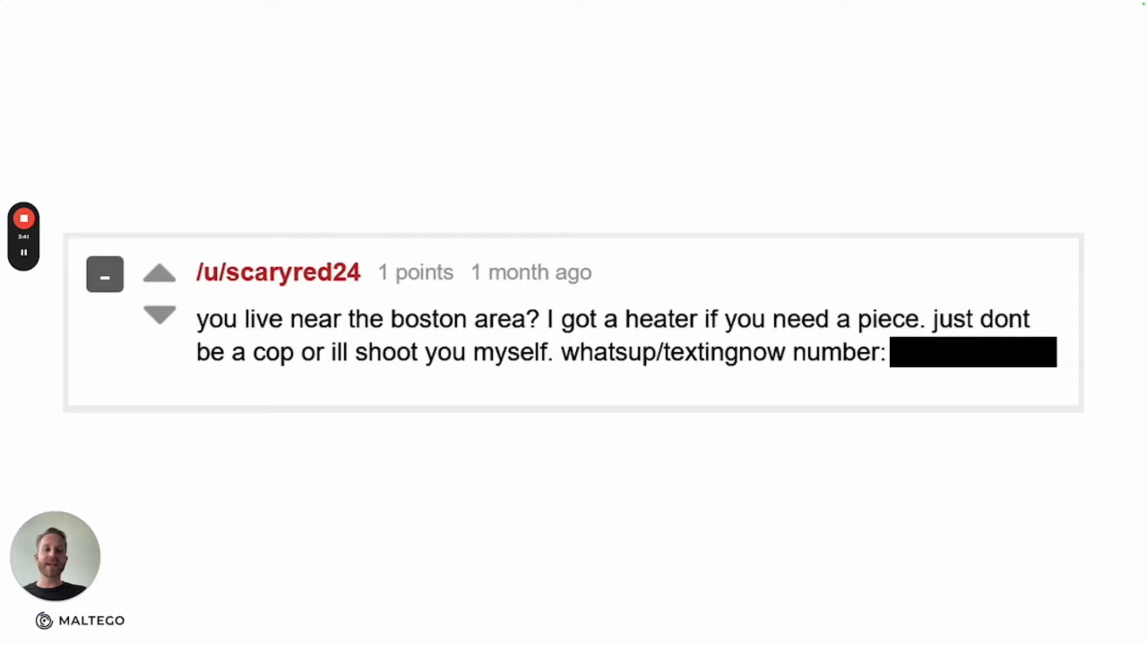
- Exit the slideshow, leaving the final forum-post slide in the editor
{"action": "key", "text": "Escape"}
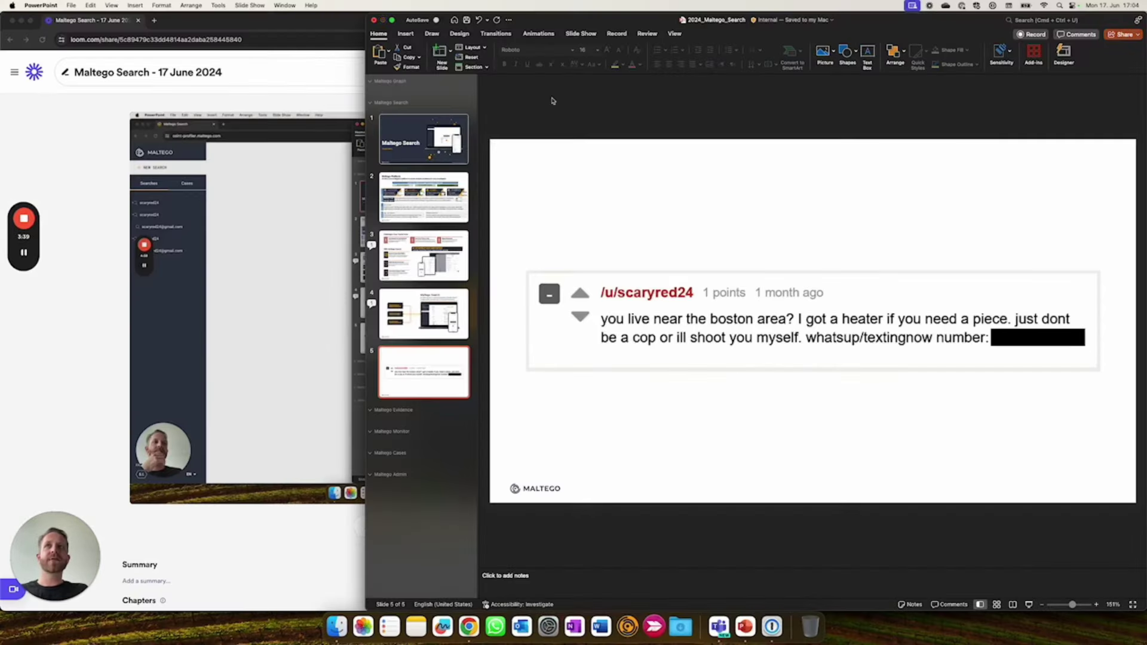
{"action": "left_click", "coordinate": [11, 20]}
{"action": "left_click", "coordinate": [200, 238]}
{"action": "left_click", "coordinate": [556, 341]}
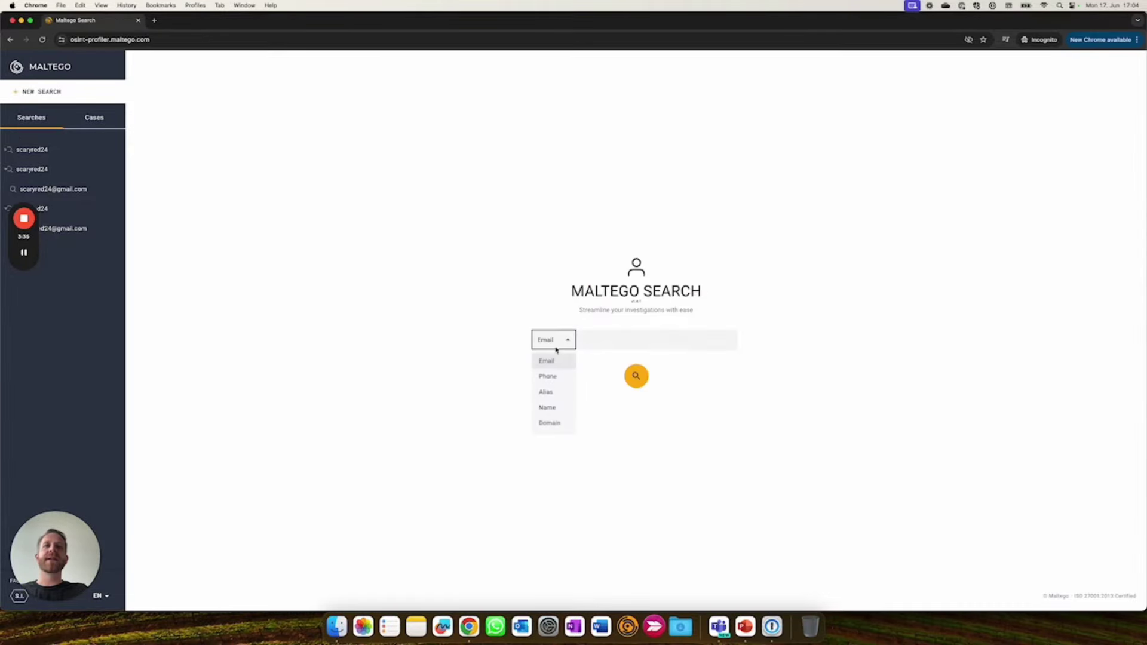
{"action": "left_click", "coordinate": [549, 379]}
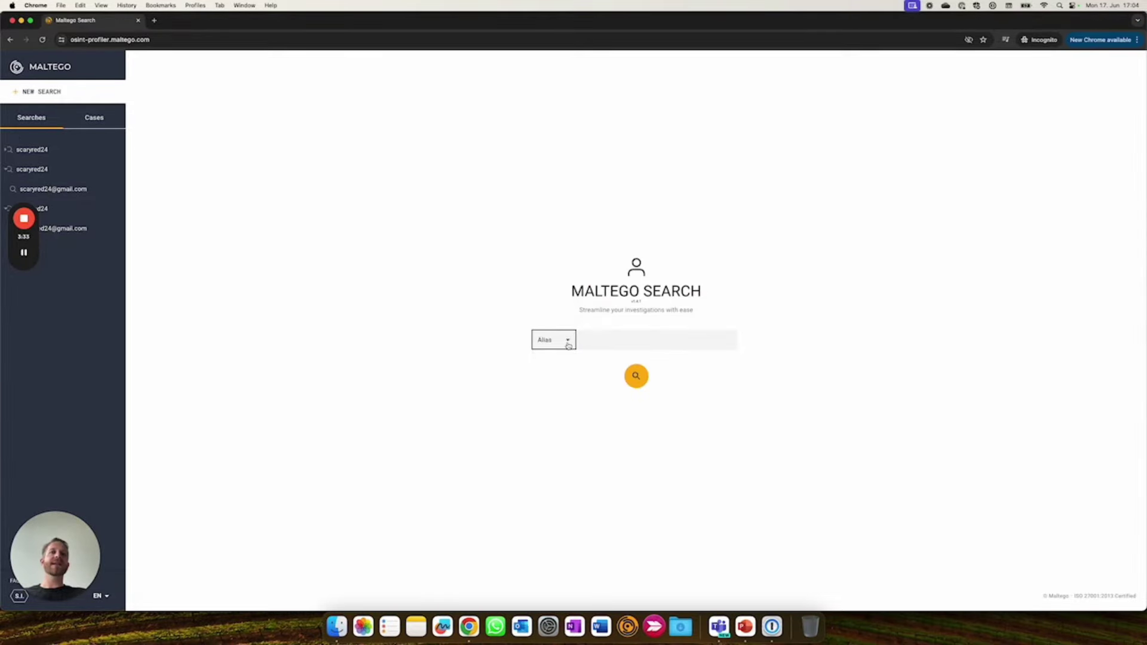
{"action": "left_click", "coordinate": [569, 345]}
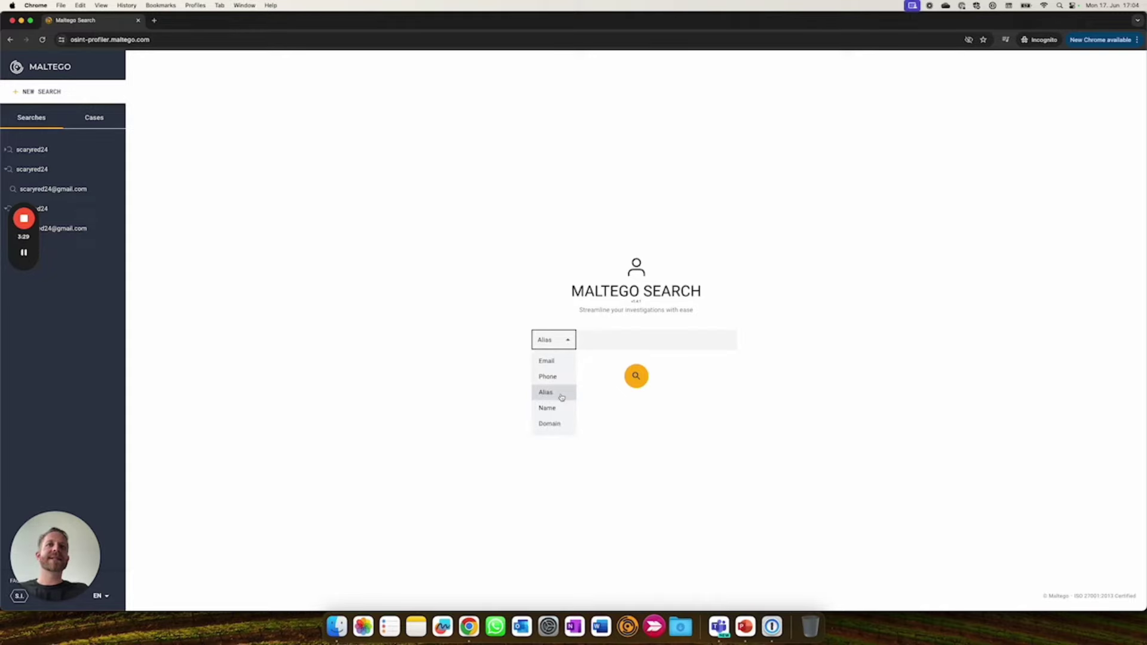
{"action": "left_click", "coordinate": [619, 334]}
{"action": "type", "text": "sca"}
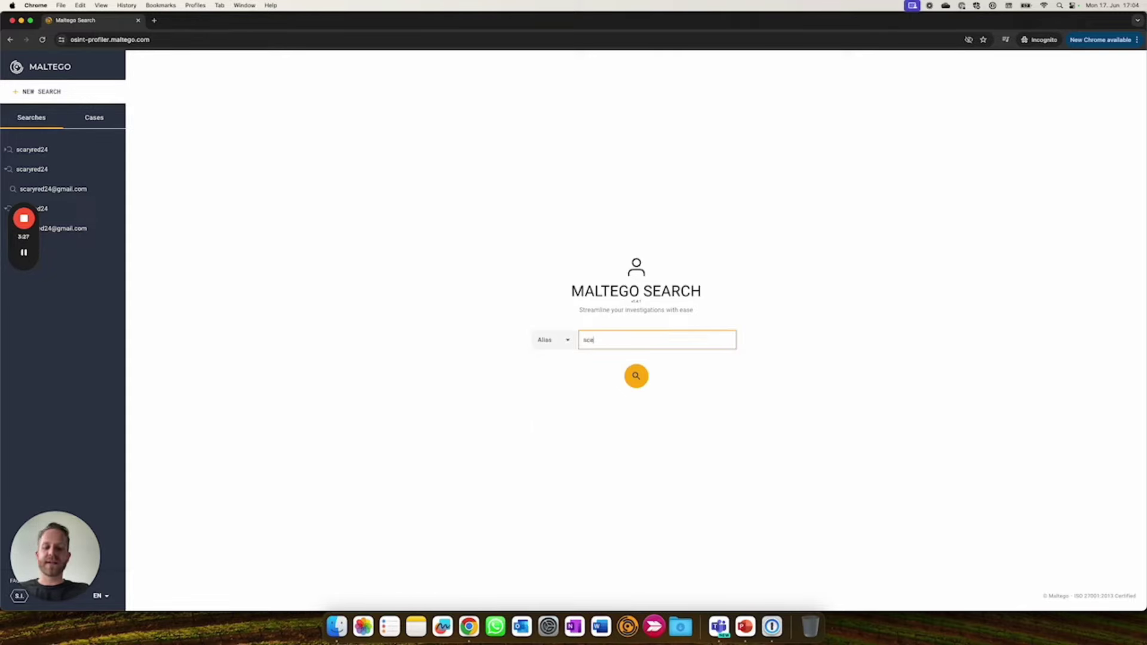
{"action": "type", "text": "ryred24"}
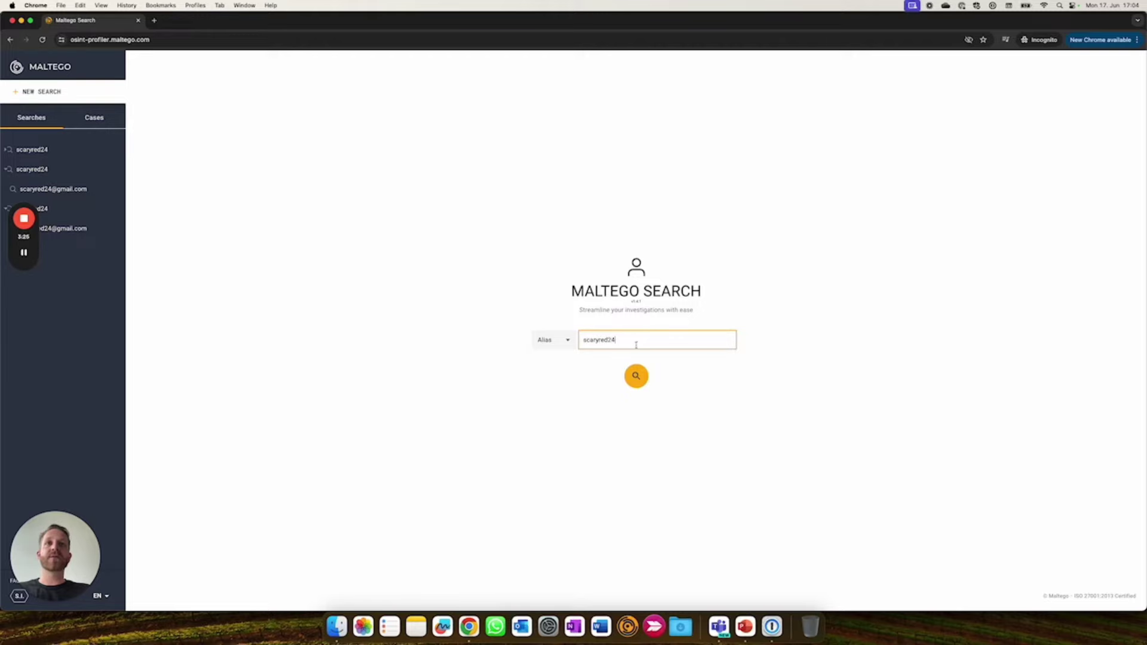
{"action": "left_click", "coordinate": [637, 377]}
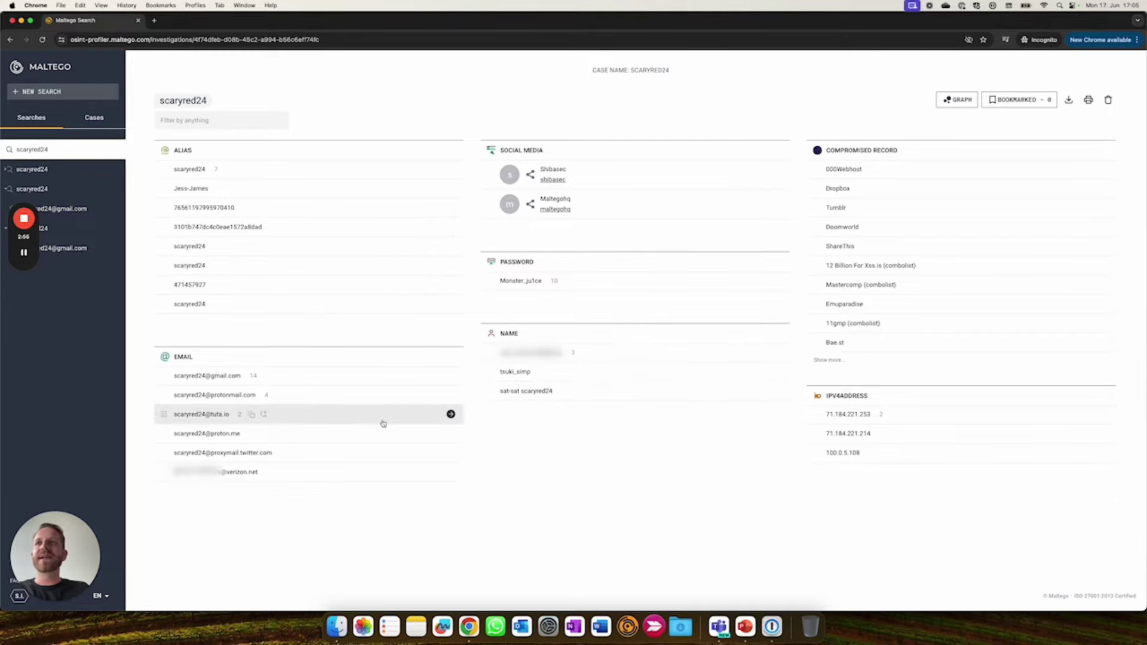
{"action": "mouse_move", "coordinate": [254, 376]}
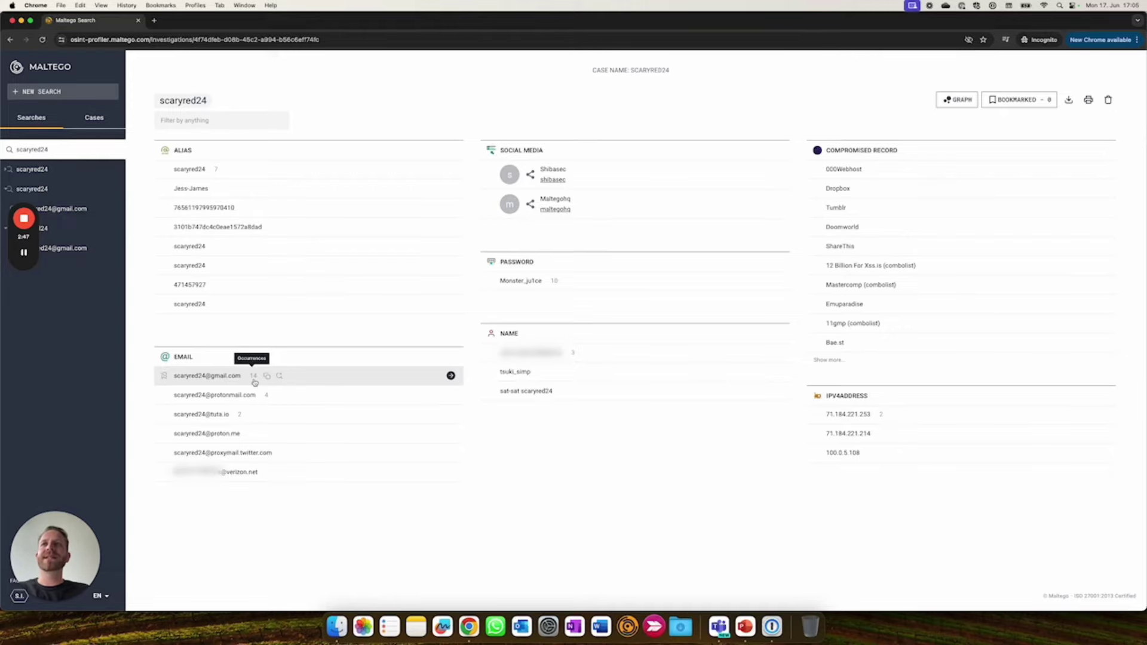
{"action": "left_click", "coordinate": [451, 376]}
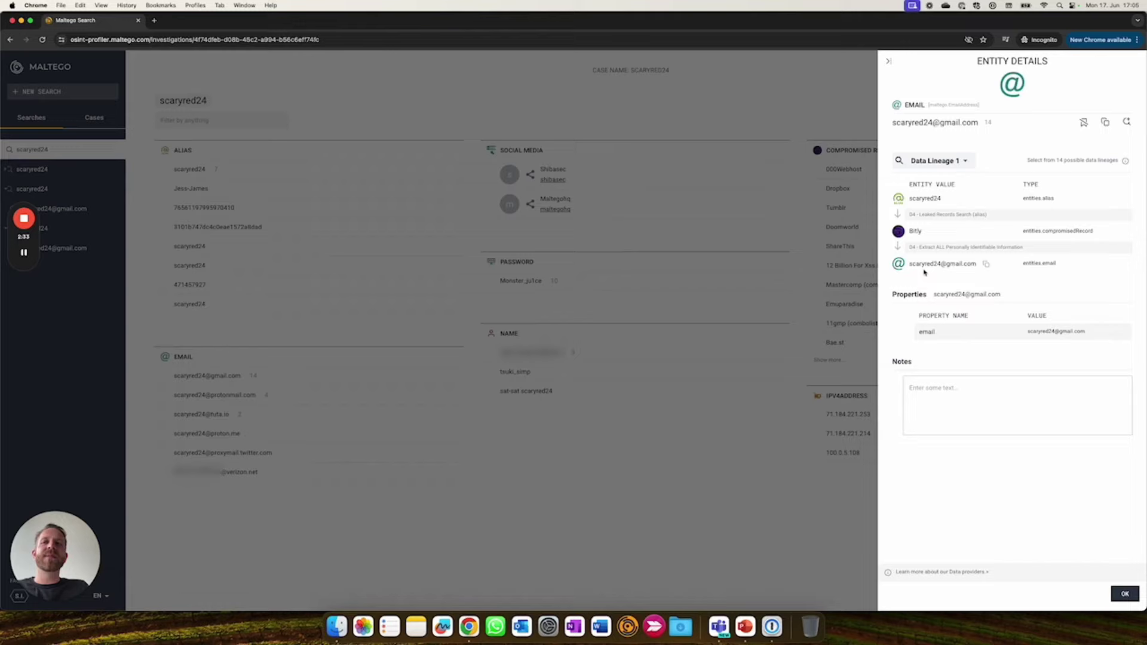
{"action": "mouse_move", "coordinate": [917, 231]}
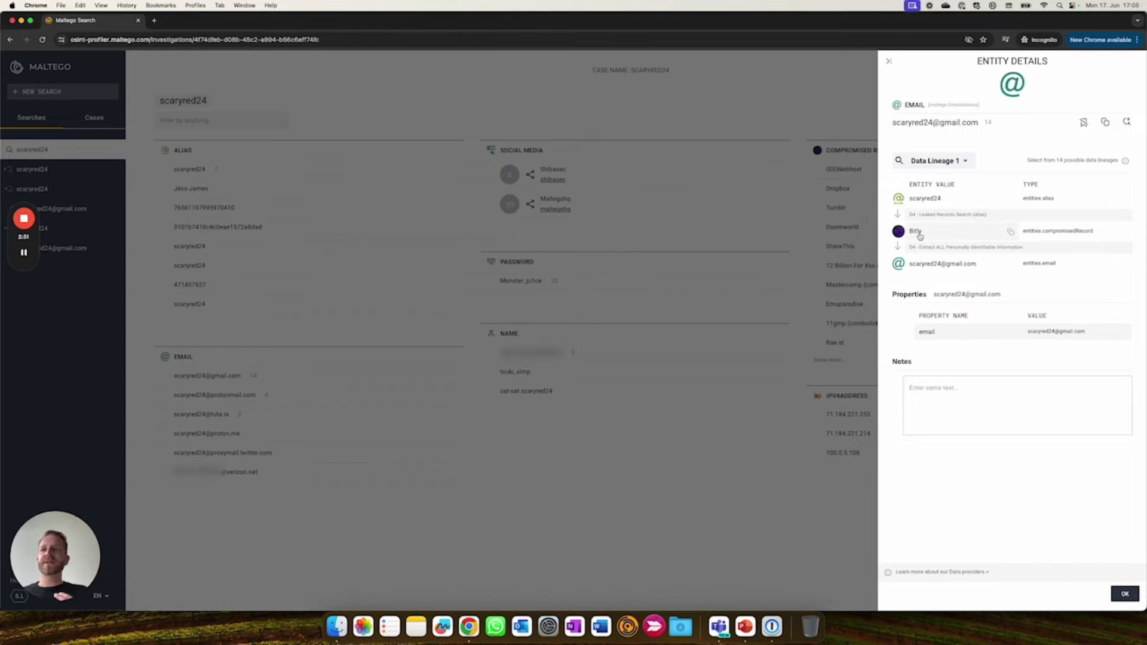
{"action": "left_click", "coordinate": [936, 160]}
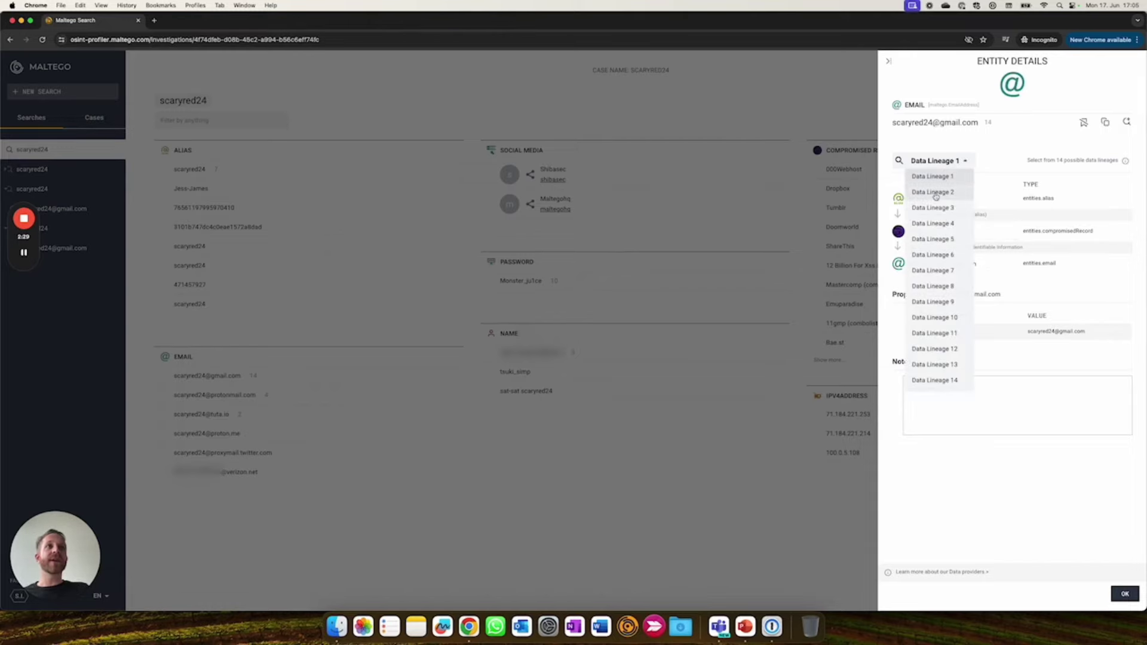
{"action": "left_click", "coordinate": [934, 192]}
{"action": "left_click", "coordinate": [941, 161]}
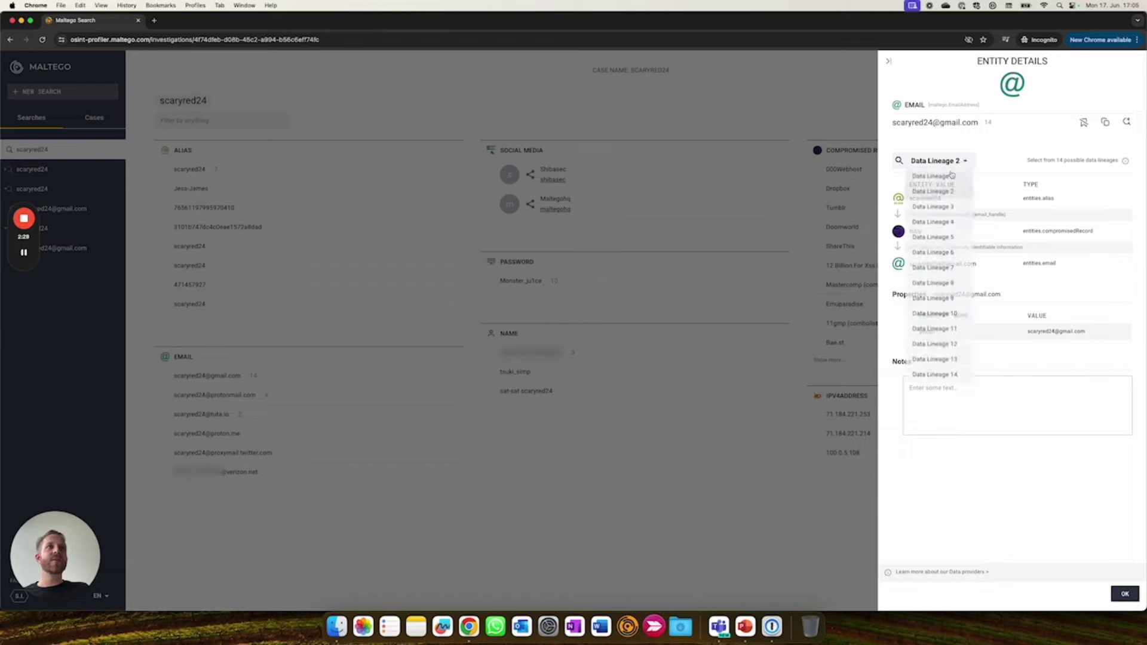
{"action": "left_click", "coordinate": [941, 207]}
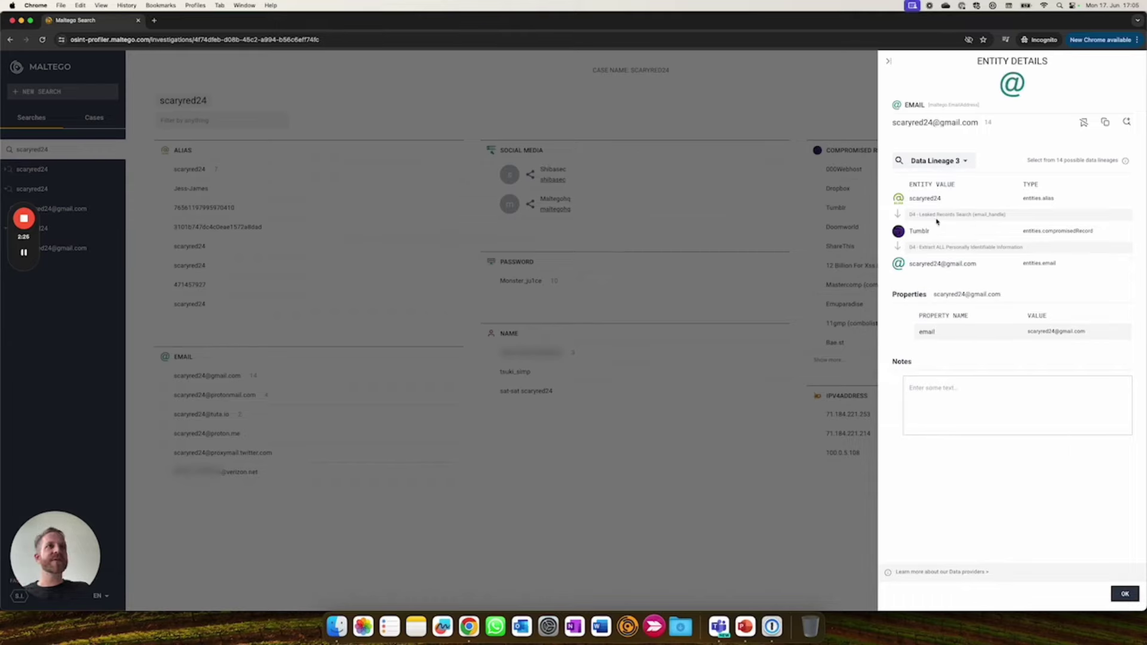
{"action": "left_click", "coordinate": [955, 162]}
{"action": "left_click", "coordinate": [948, 223]}
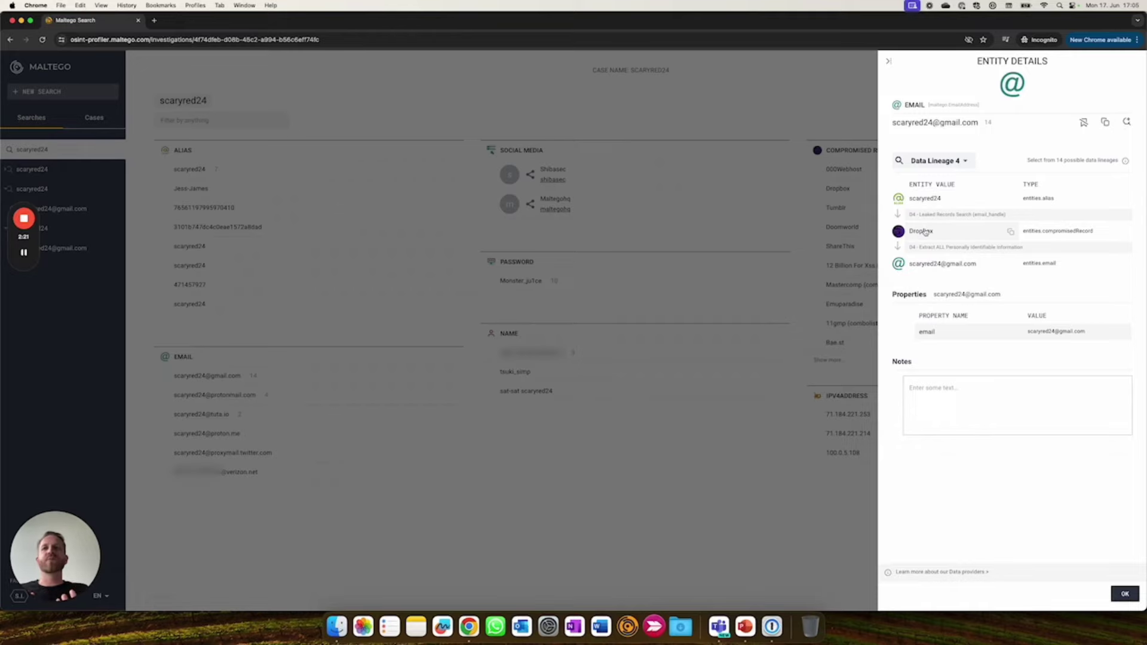
{"action": "left_click", "coordinate": [889, 65]}
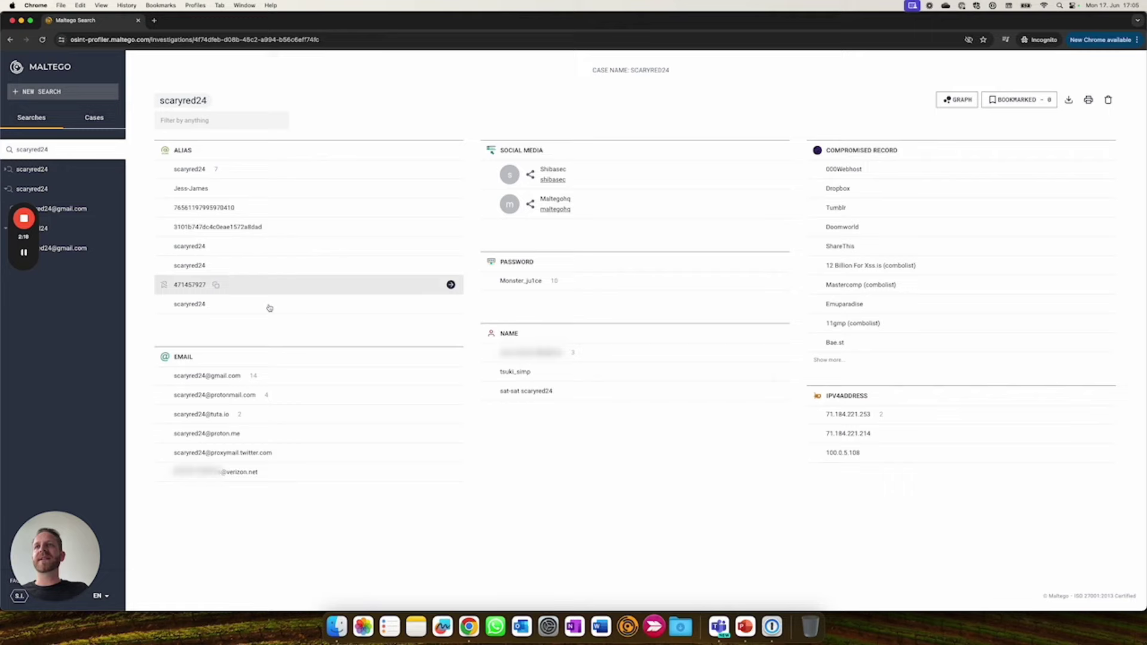
{"action": "left_click", "coordinate": [282, 377]}
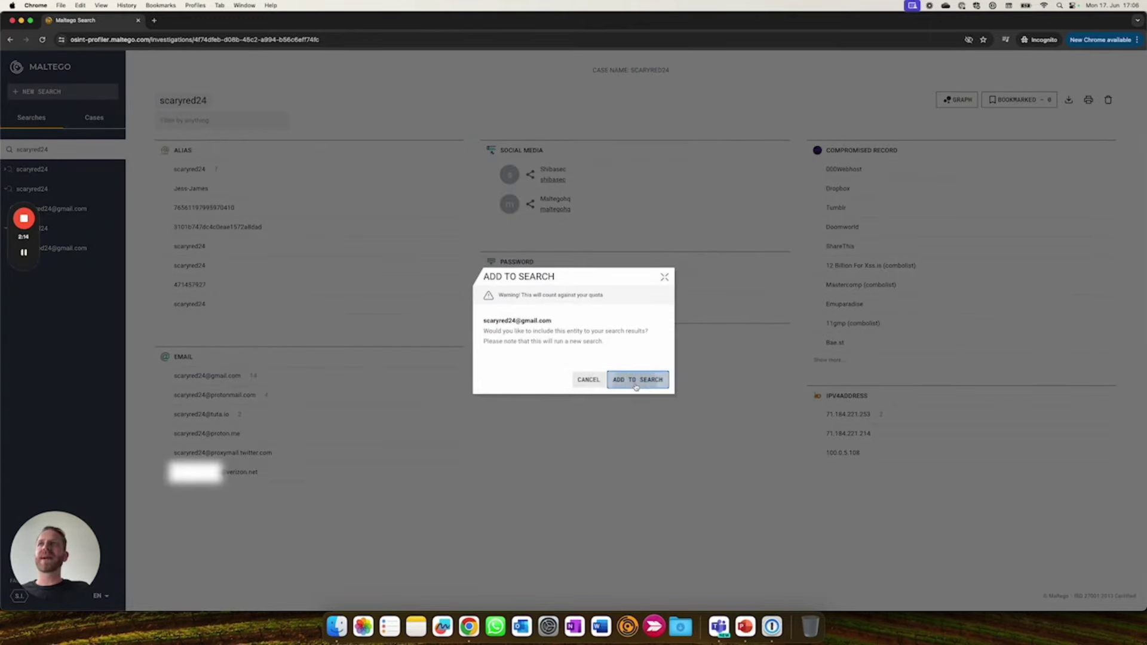
{"action": "left_click", "coordinate": [637, 384]}
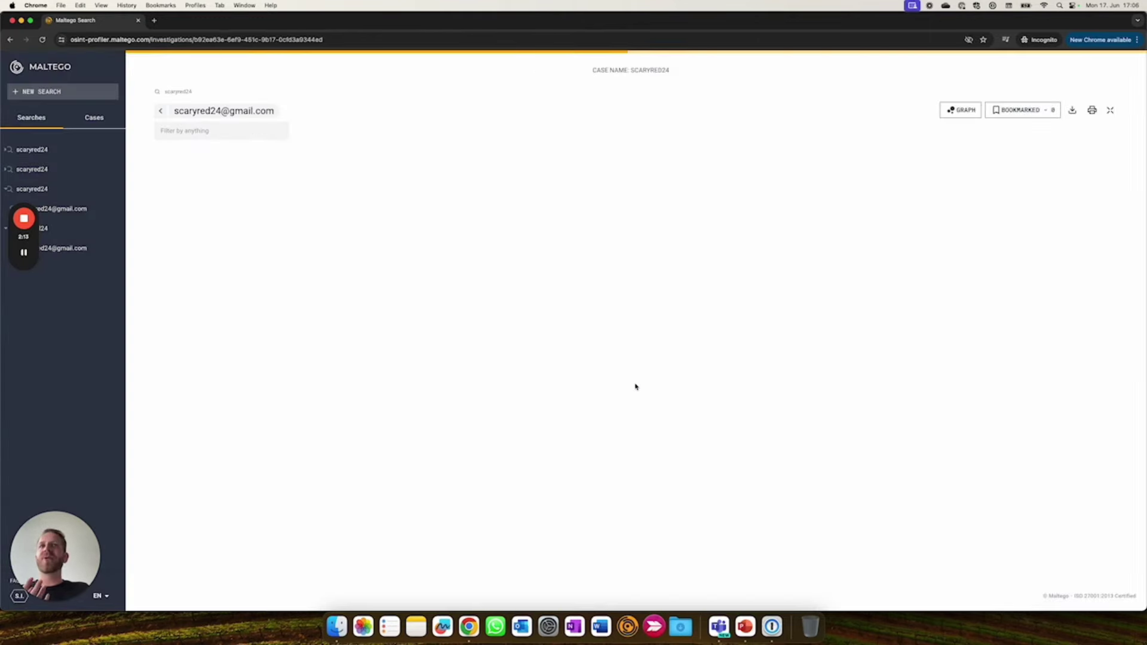
{"action": "left_click", "coordinate": [83, 208]}
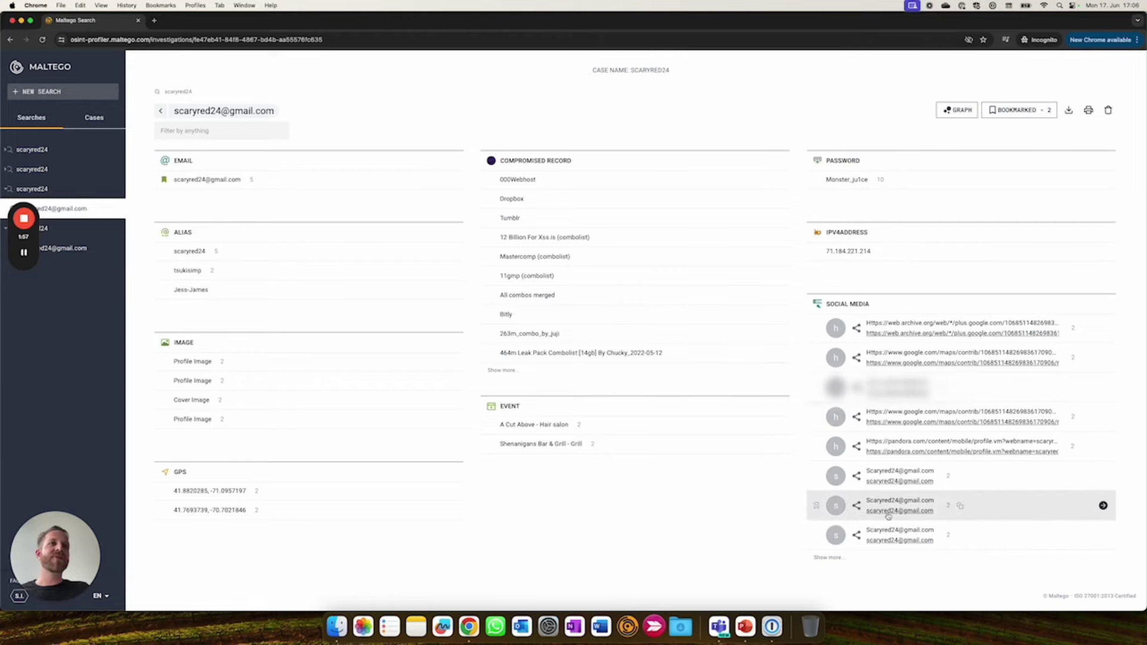
{"action": "mouse_move", "coordinate": [959, 388]}
{"action": "left_click", "coordinate": [1103, 387]}
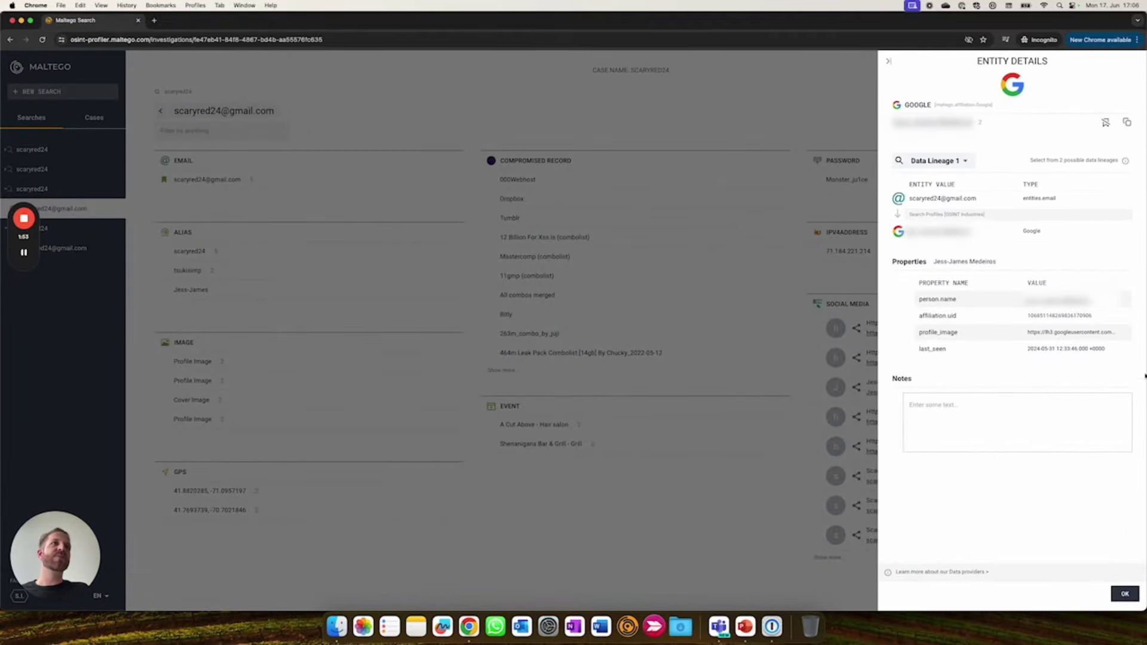
{"action": "left_click", "coordinate": [889, 60]}
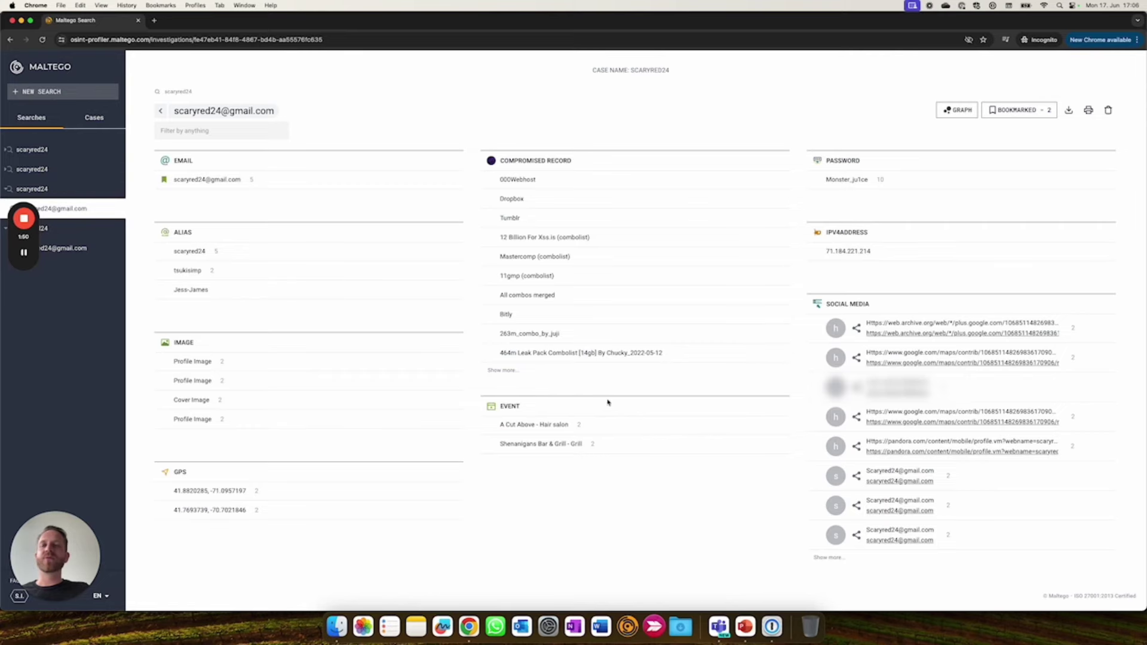
{"action": "mouse_move", "coordinate": [550, 445]}
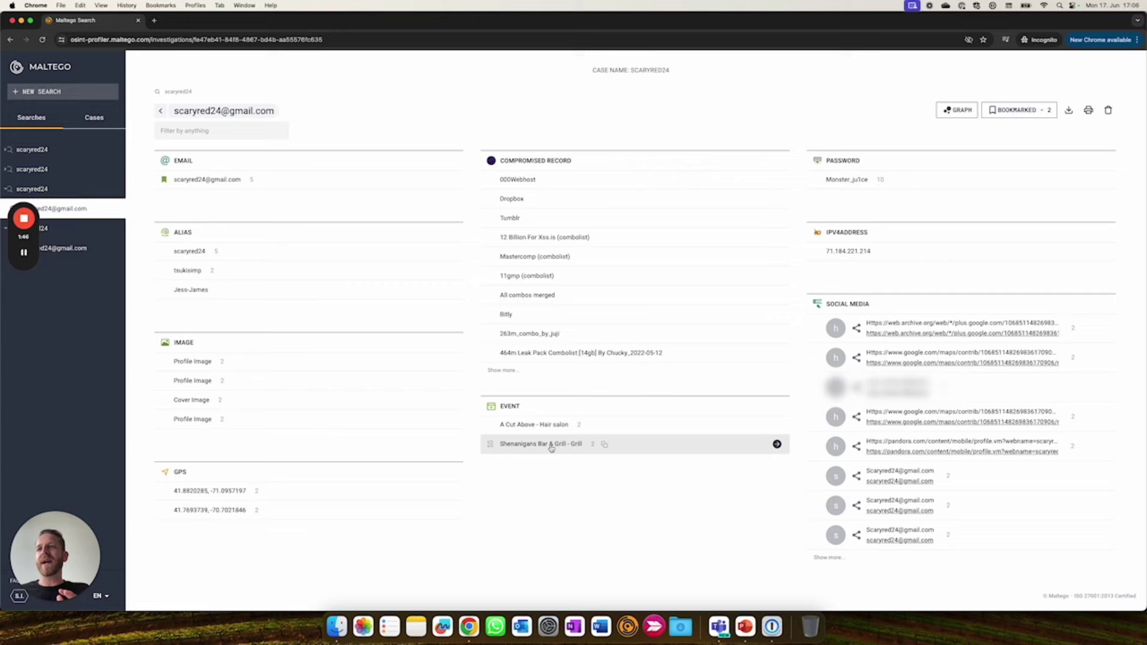
- Graph the email's results in Organic and Circular layouts, then switch to the map
{"action": "left_click", "coordinate": [950, 111]}
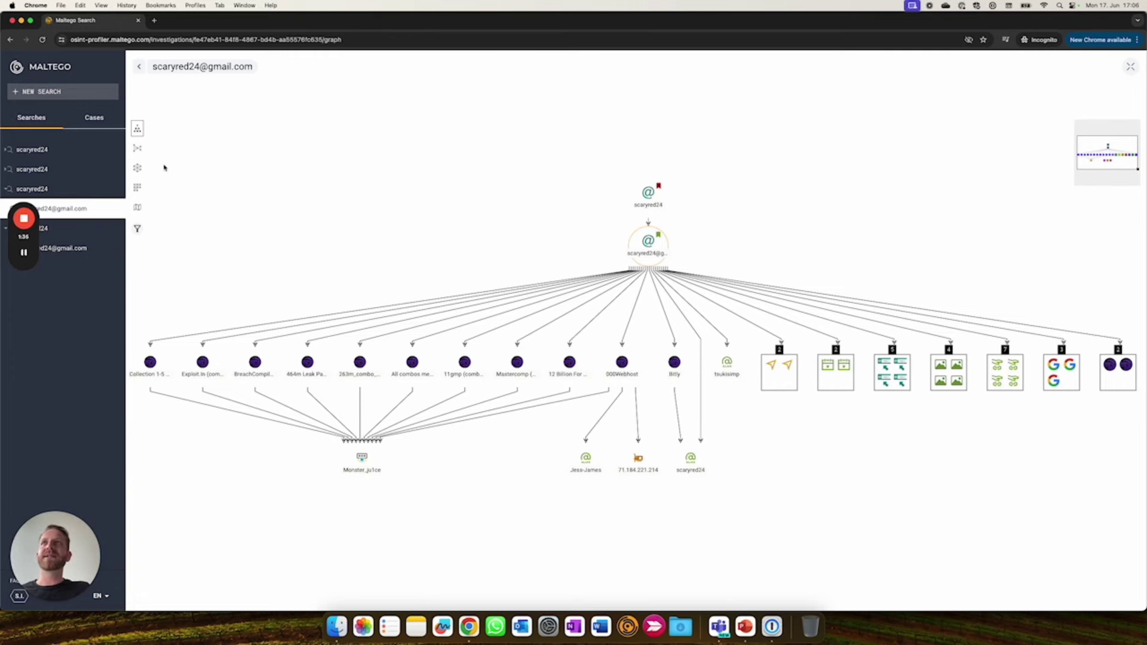
{"action": "left_click", "coordinate": [138, 147]}
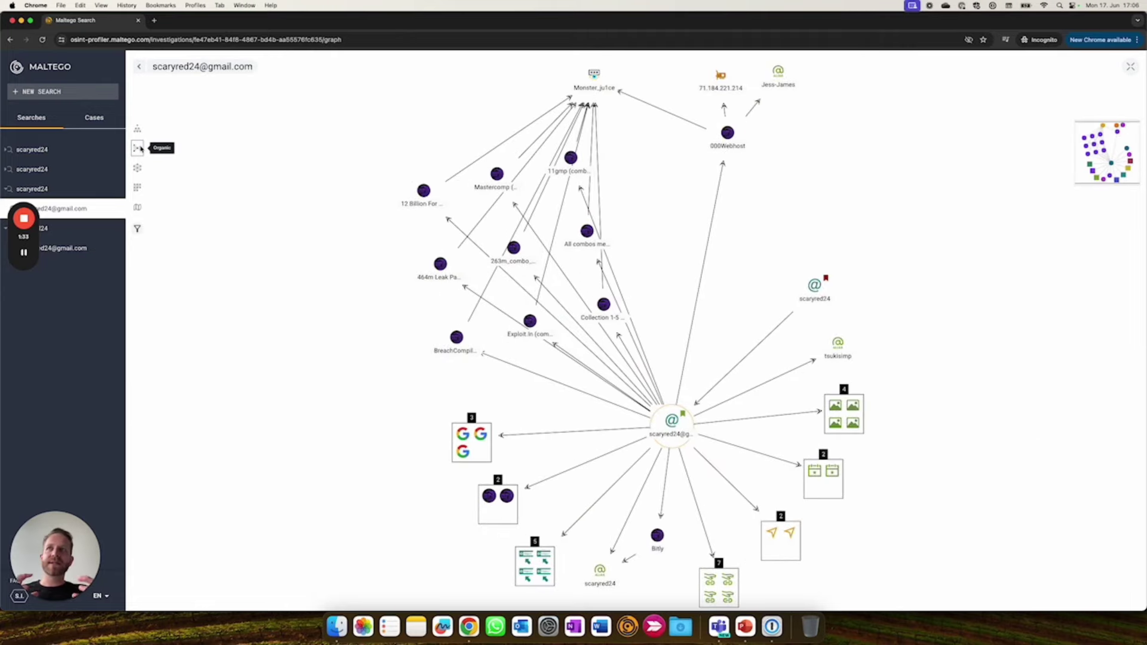
{"action": "left_click", "coordinate": [138, 169]}
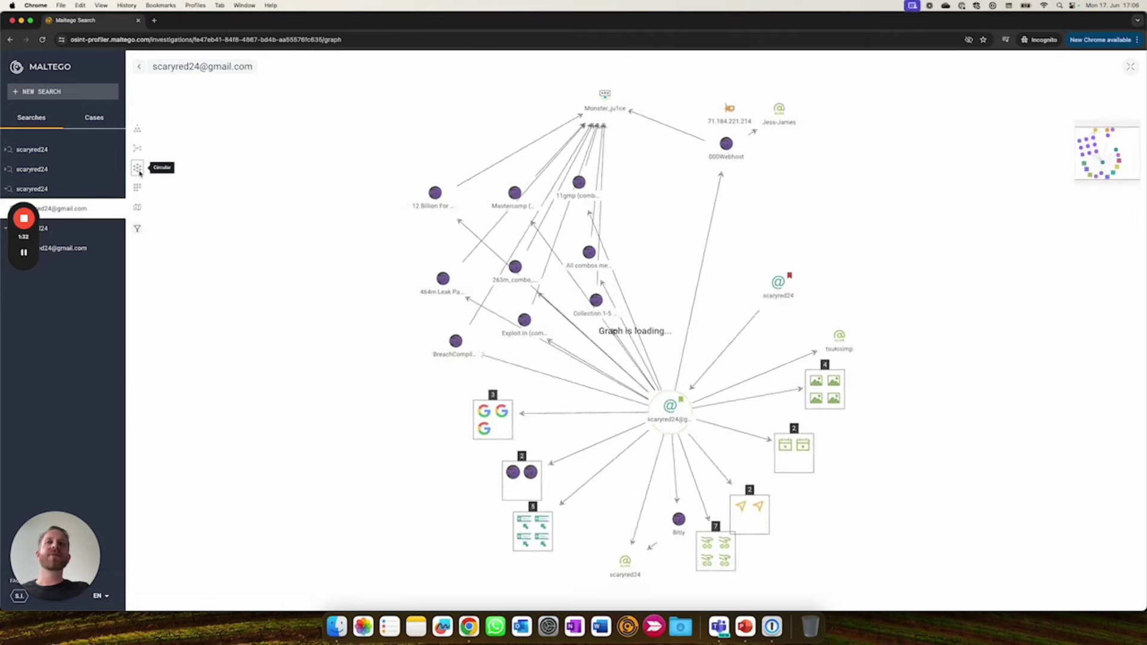
{"action": "left_click", "coordinate": [137, 209]}
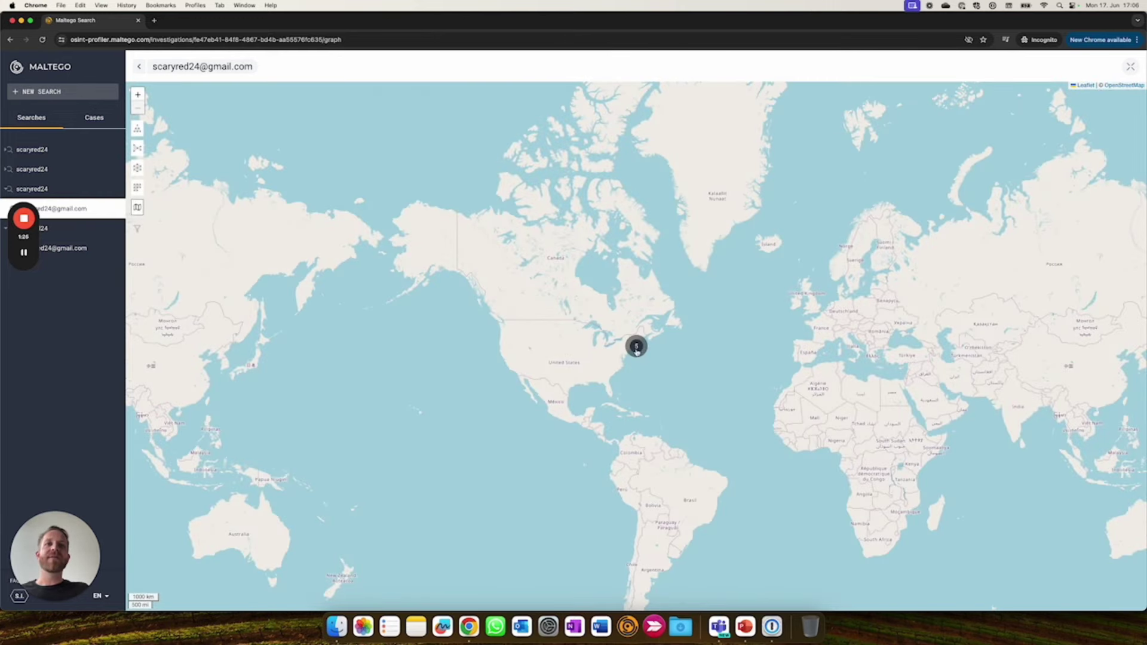
{"action": "scroll", "coordinate": [634, 347], "scroll_direction": "up", "scroll_amount": 1}
{"action": "scroll", "coordinate": [632, 345], "scroll_direction": "up", "scroll_amount": 1}
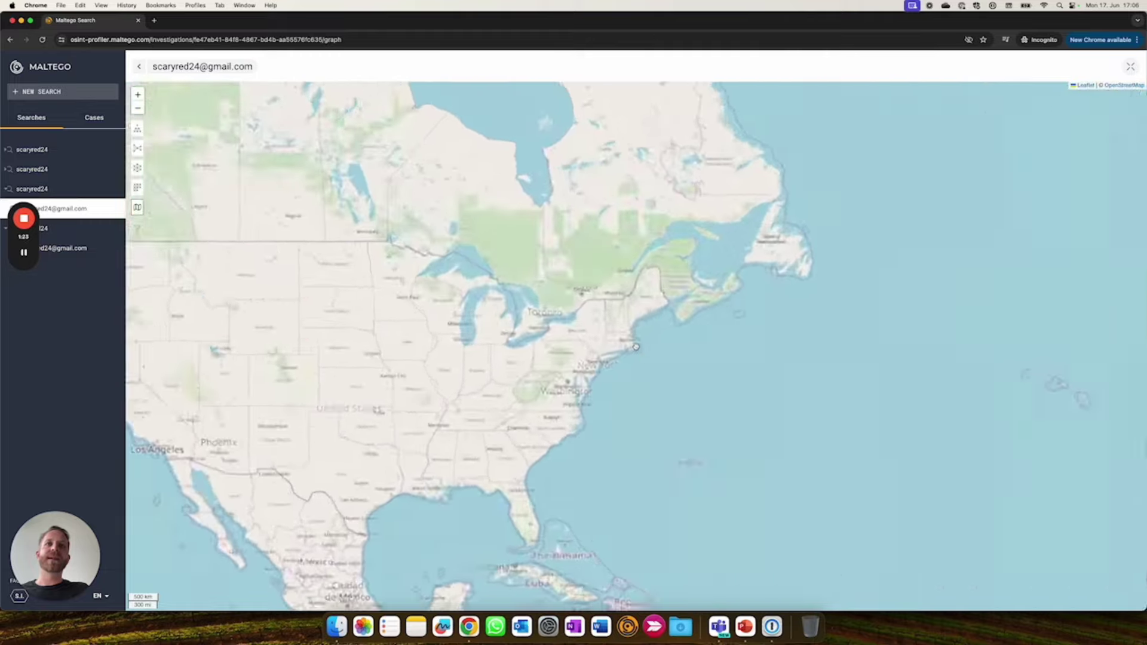
{"action": "scroll", "coordinate": [609, 336], "scroll_direction": "up", "scroll_amount": 2}
{"action": "scroll", "coordinate": [574, 322], "scroll_direction": "up", "scroll_amount": 1}
{"action": "scroll", "coordinate": [565, 320], "scroll_direction": "up", "scroll_amount": 1}
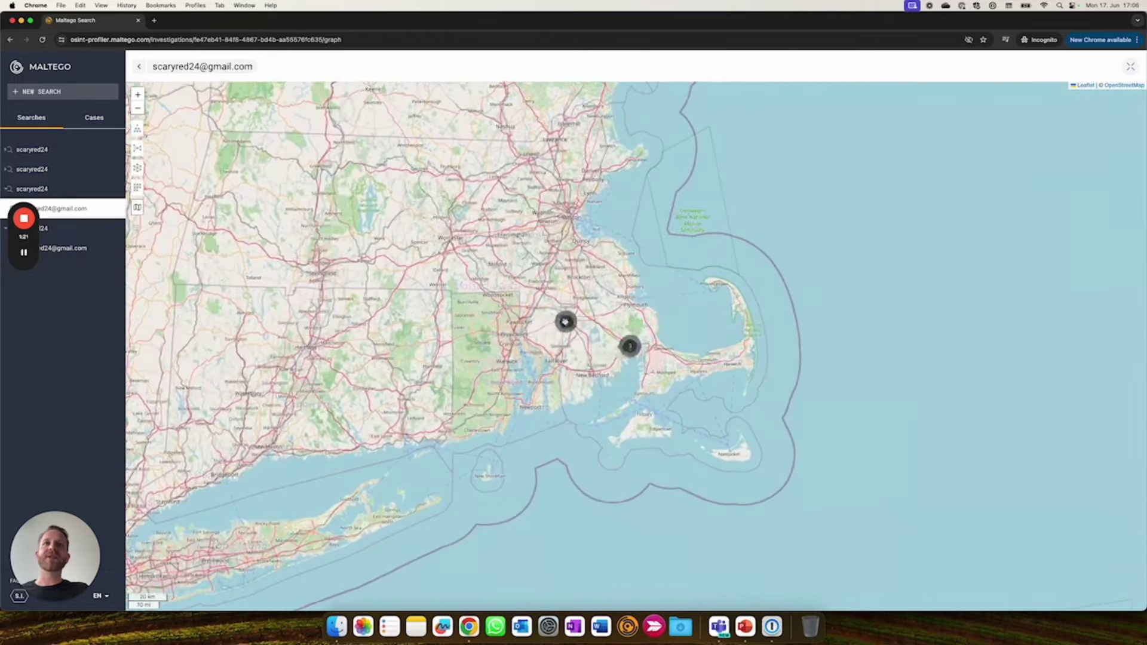
{"action": "scroll", "coordinate": [562, 316], "scroll_direction": "up", "scroll_amount": 1}
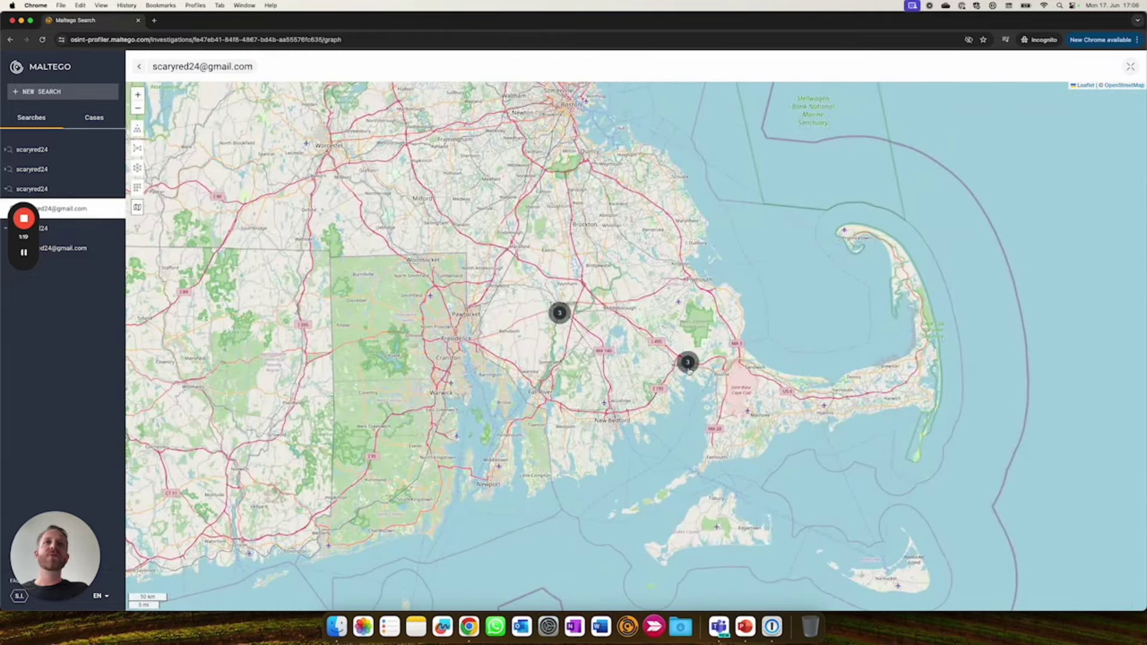
- Inspect both southeastern Massachusetts location clusters, including A Cut Above
{"action": "left_click", "coordinate": [687, 363]}
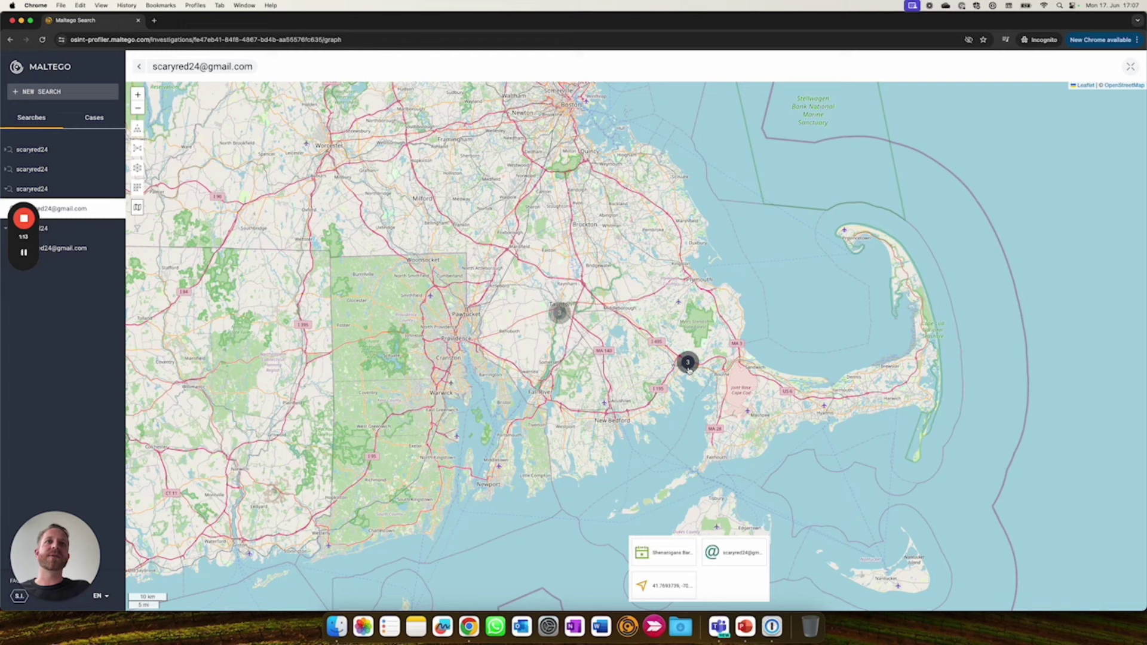
{"action": "left_click", "coordinate": [559, 313]}
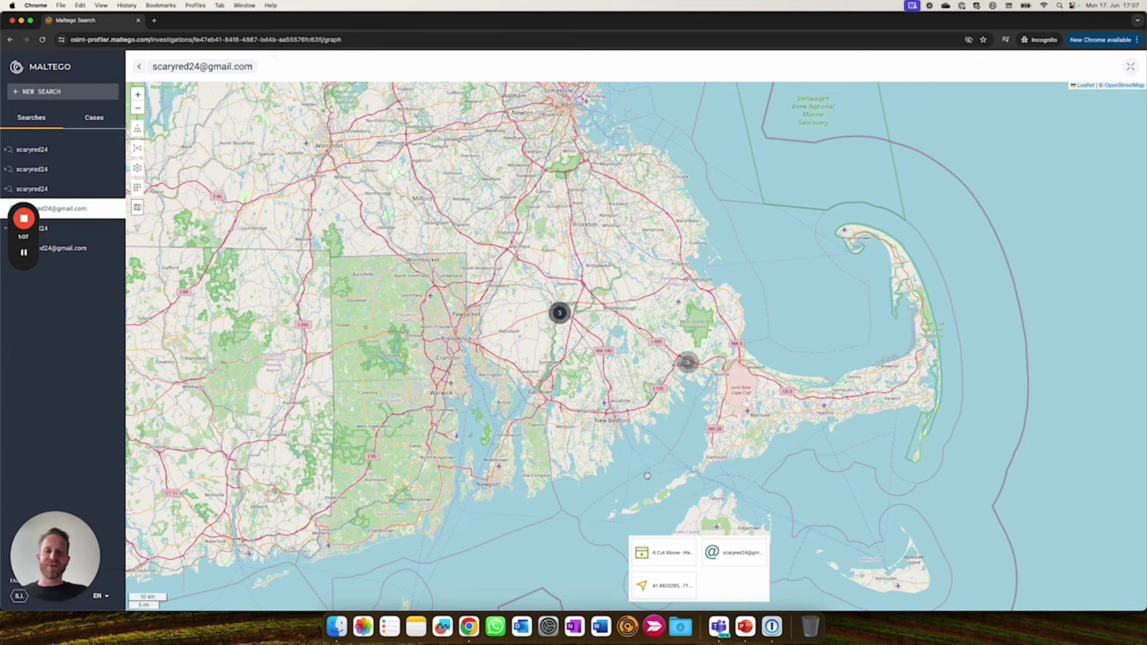
- Return to a blank New Search page from the sidebar
{"action": "left_click", "coordinate": [45, 92]}
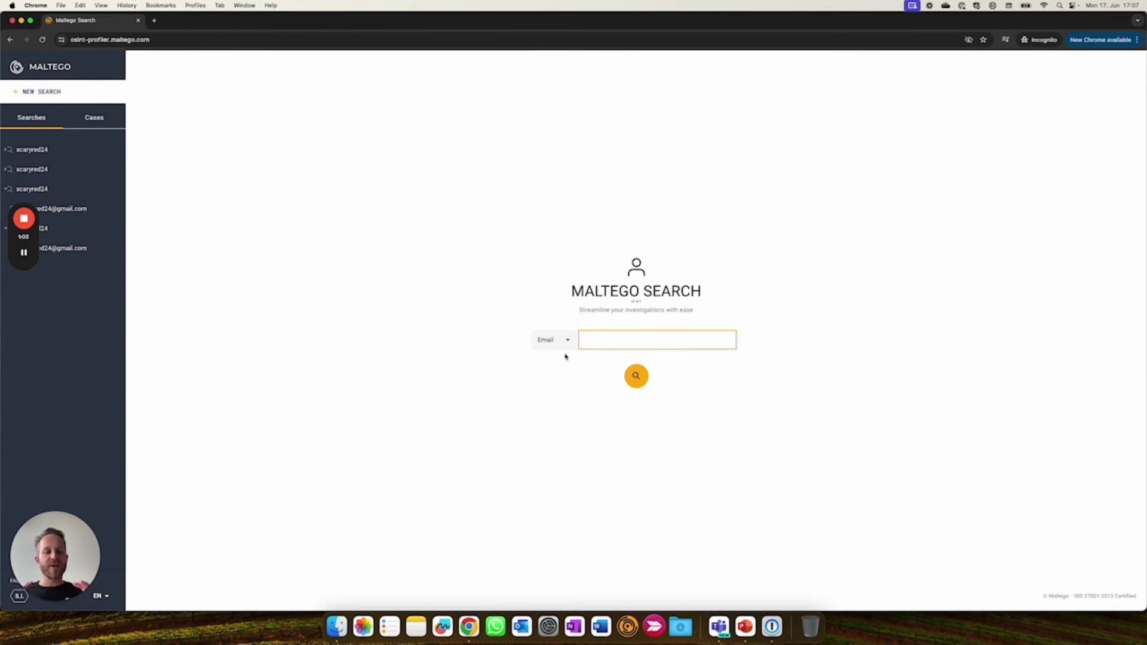